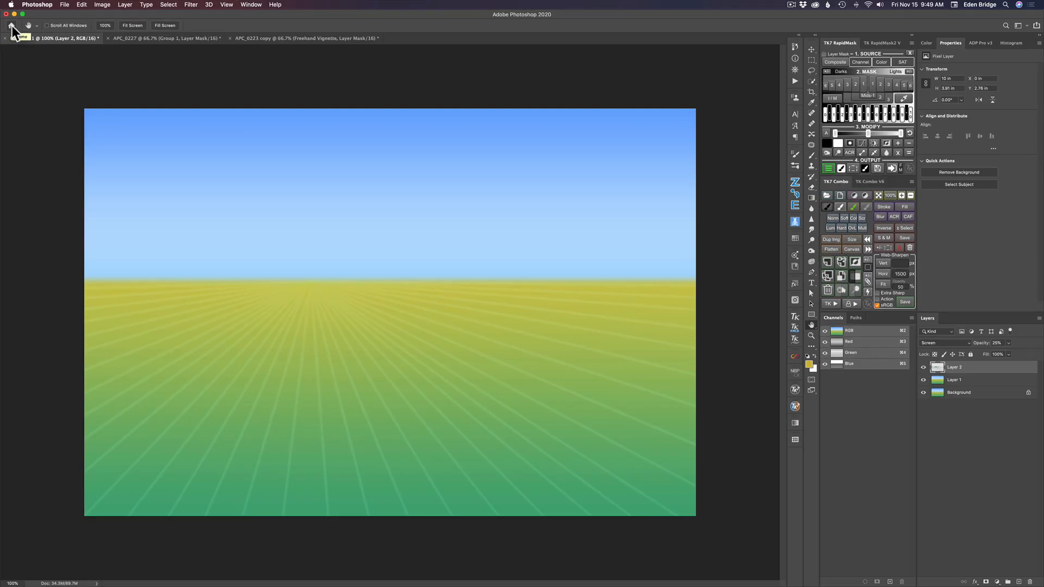
- Import the dark photo of a yellow leaf from the October 2019 Lightroom photos into Camera Raw
{"action": "left_click", "coordinate": [15, 31]}
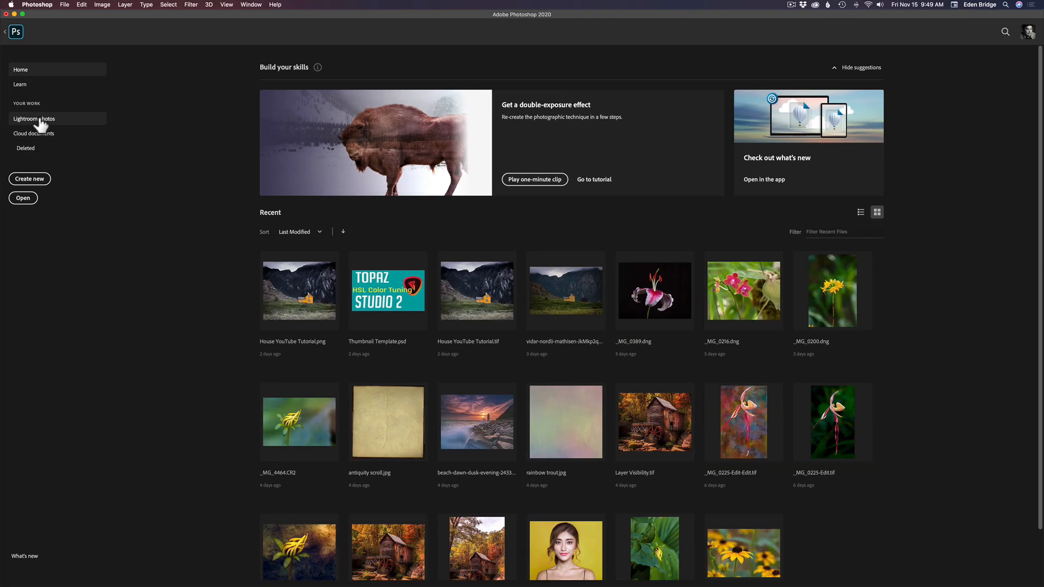
{"action": "left_click", "coordinate": [40, 120]}
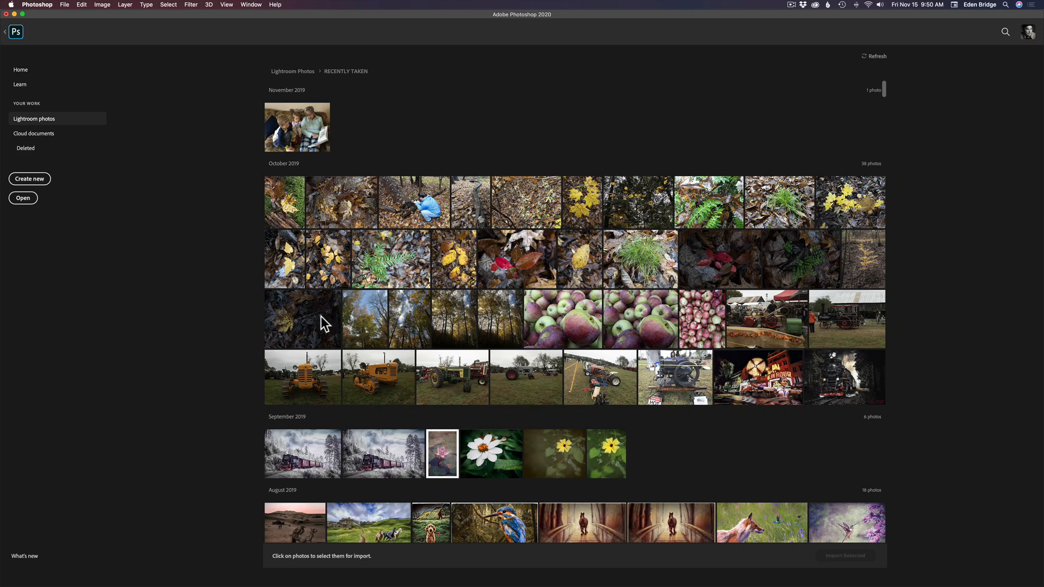
{"action": "left_click", "coordinate": [312, 315]}
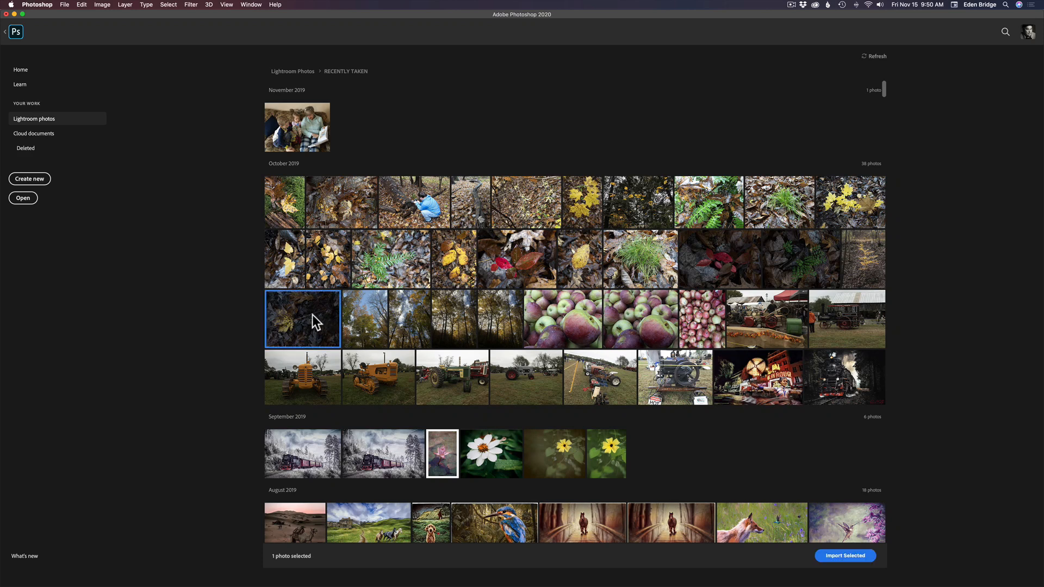
{"action": "left_click", "coordinate": [847, 555]}
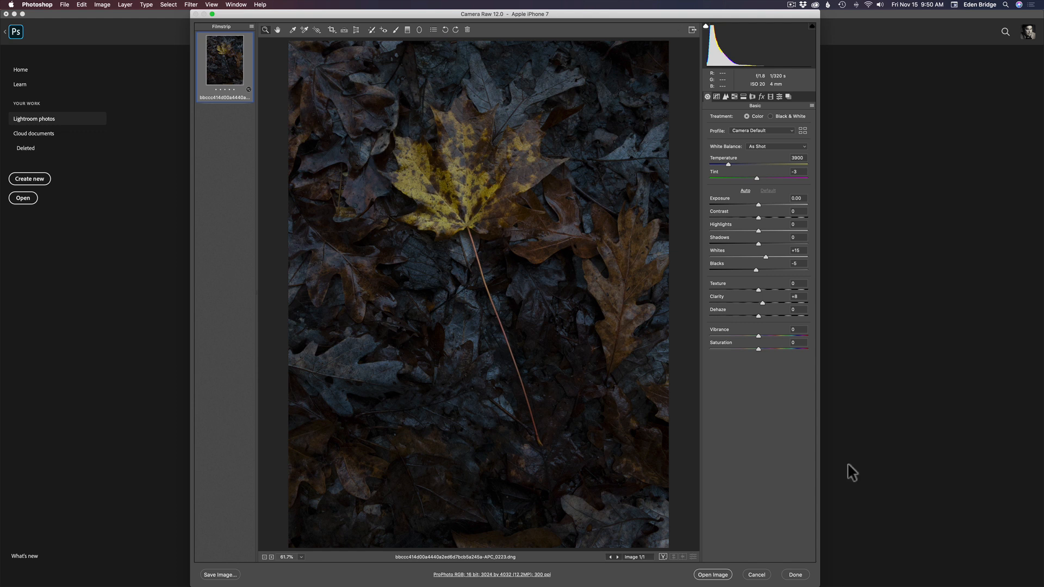
- Apply automatic tone, then set Exposure to +1.00, Temperature to 4650 and Highlights to -38
{"action": "left_click", "coordinate": [746, 191]}
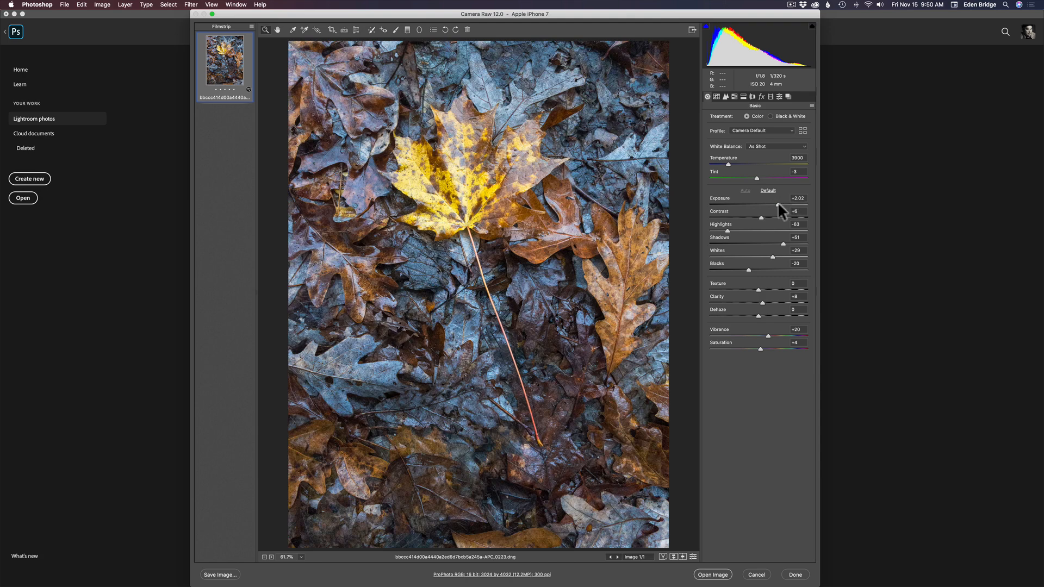
{"action": "left_click_drag", "start_coordinate": [777, 203], "coordinate": [767, 204]}
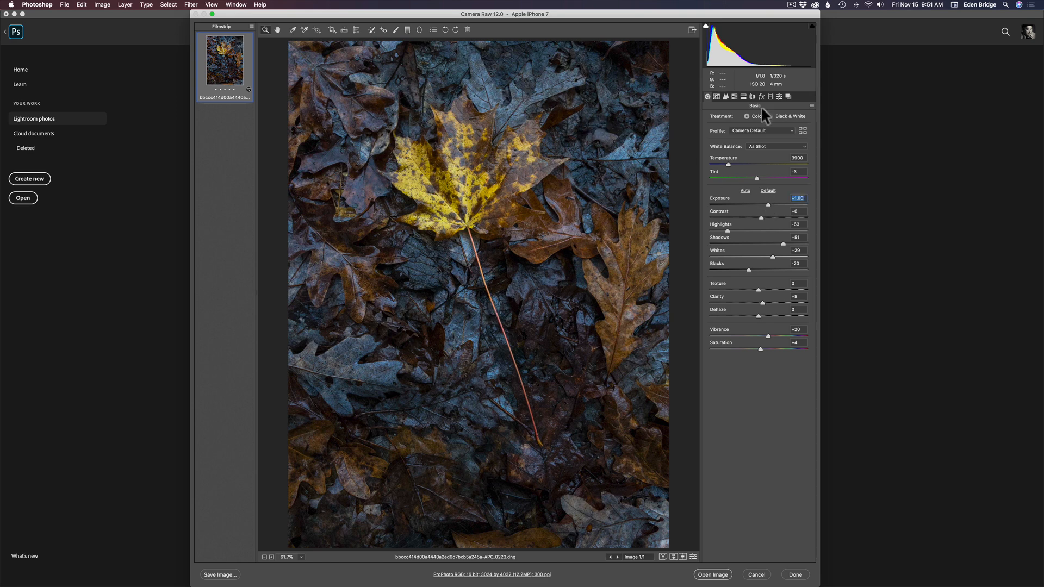
{"action": "left_click_drag", "start_coordinate": [728, 164], "coordinate": [736, 161]}
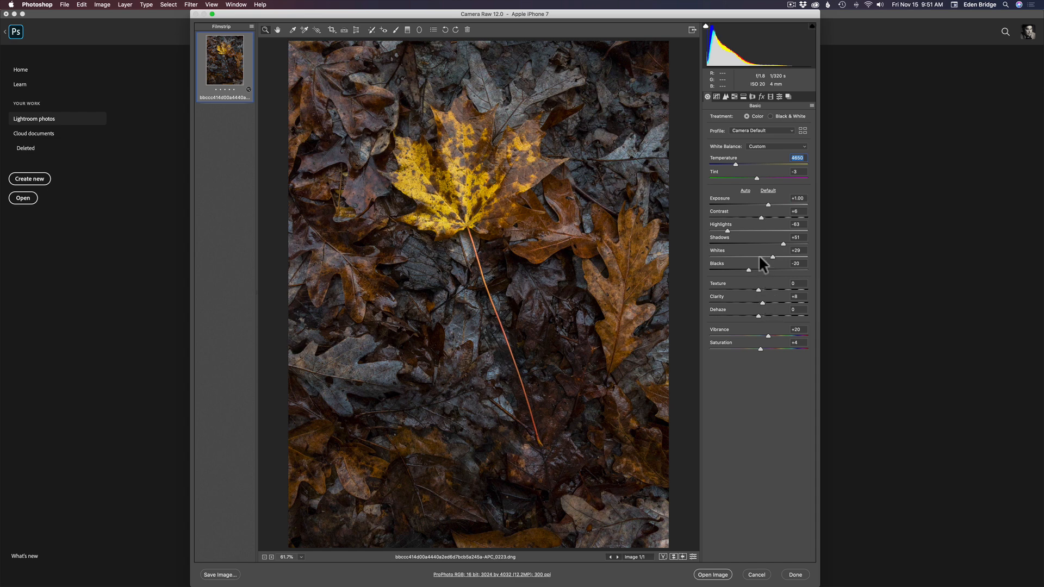
{"action": "left_click_drag", "start_coordinate": [727, 231], "coordinate": [740, 230]}
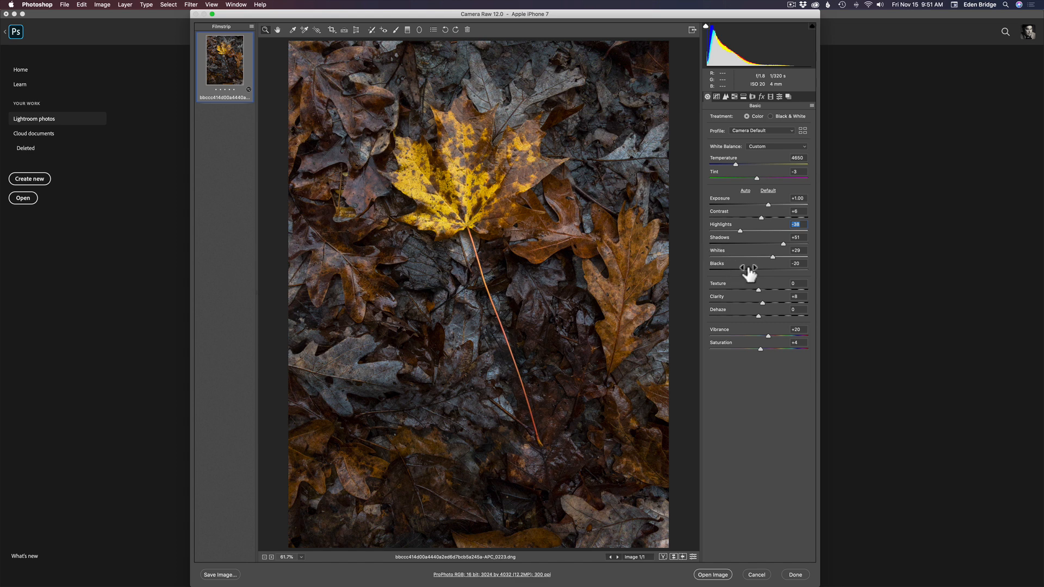
- Turn on chromatic aberration removal and profile corrections for the lens
{"action": "left_click", "coordinate": [726, 95]}
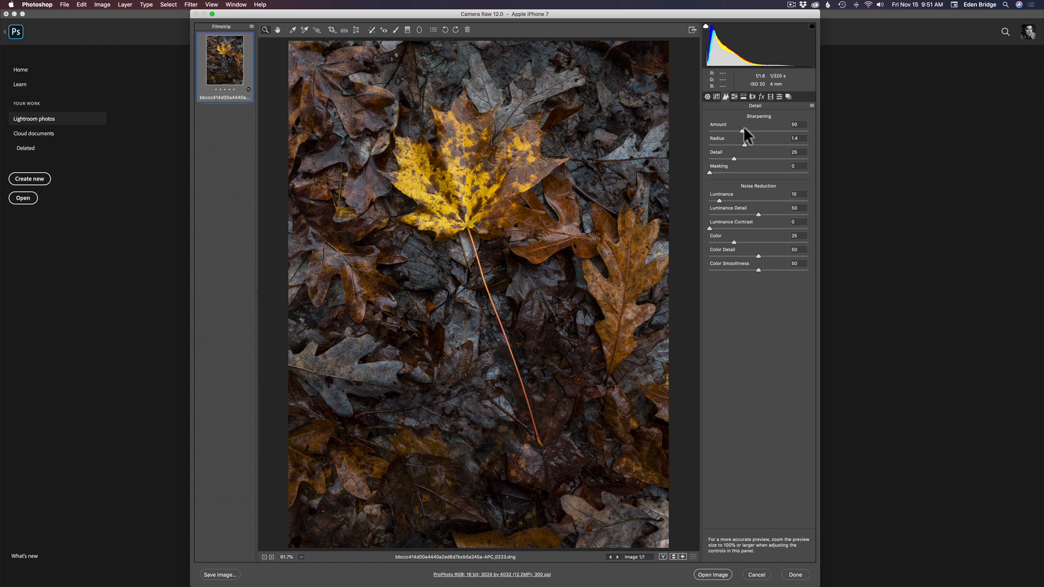
{"action": "left_click", "coordinate": [753, 96]}
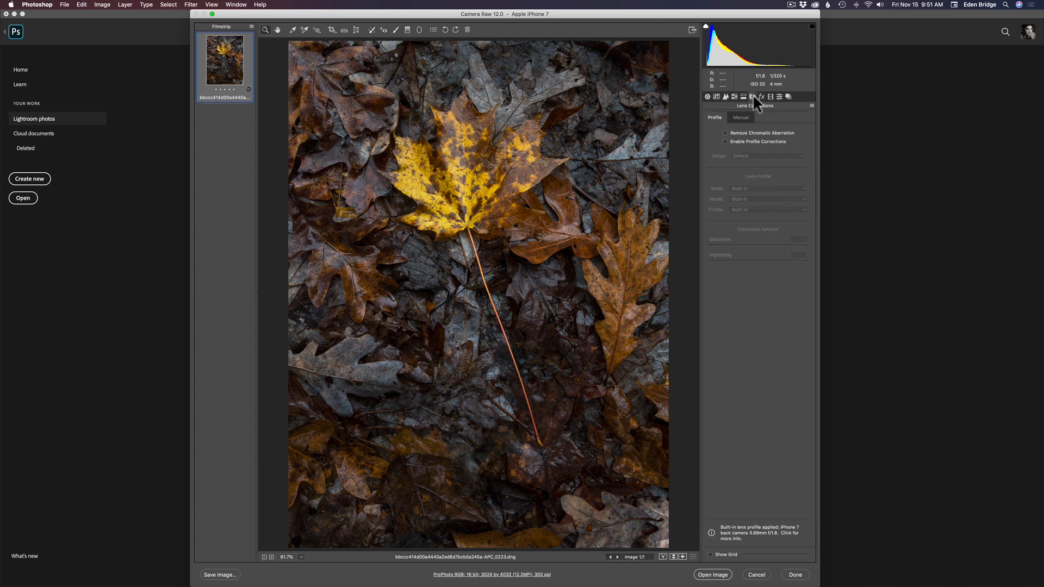
{"action": "left_click", "coordinate": [726, 132]}
{"action": "left_click", "coordinate": [726, 140]}
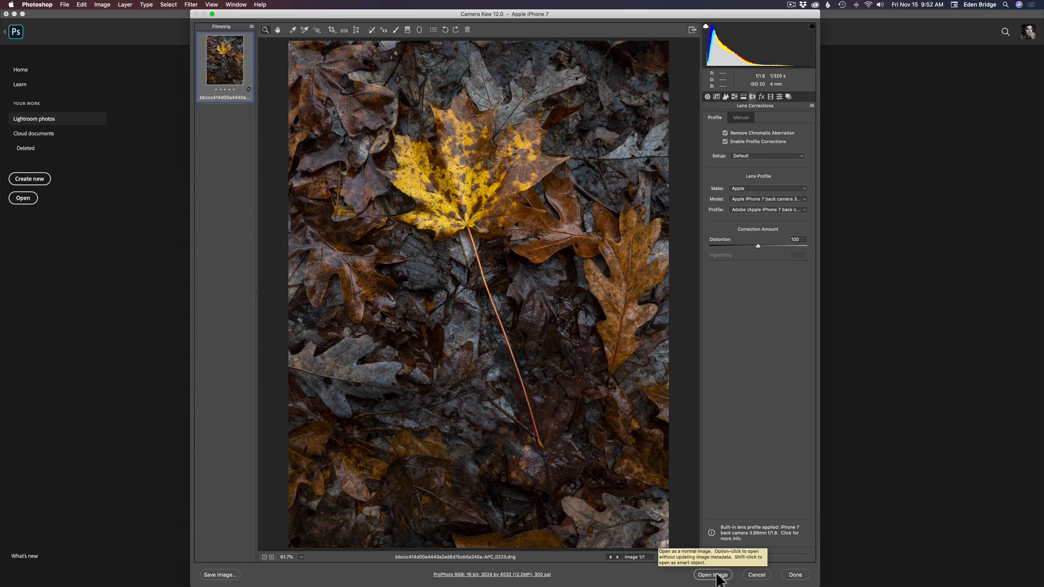
- Open the developed raw photo as a normal image in Photoshop without updating its metadata
{"action": "key", "text": "alt"}
{"action": "key", "text": "alt"}
{"action": "left_click", "coordinate": [717, 575], "text": "alt"}
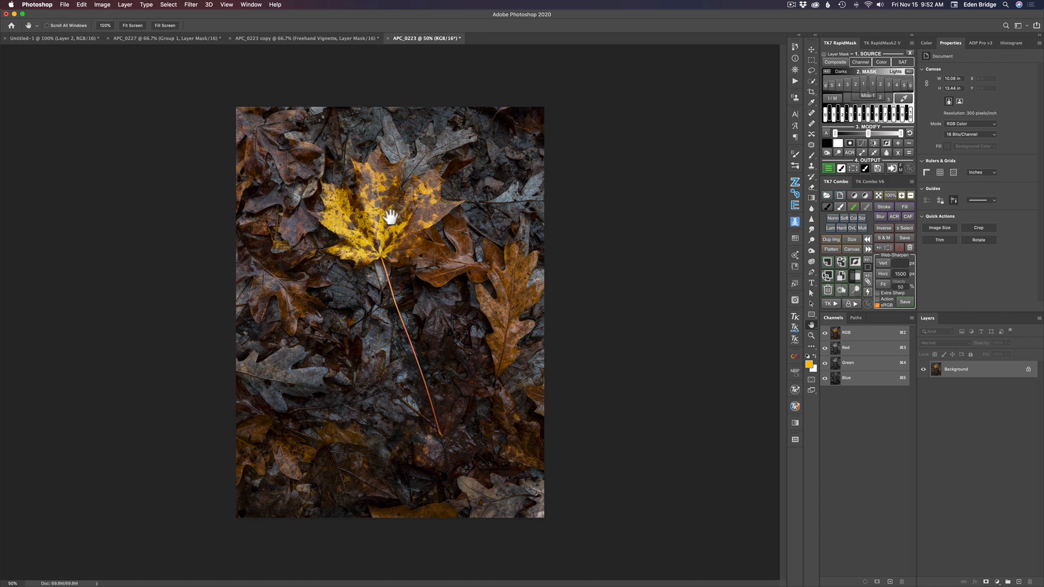
- Add a Curves adjustment layer and darken the midtones with a point at input 130, output 102
{"action": "left_click", "coordinate": [999, 582]}
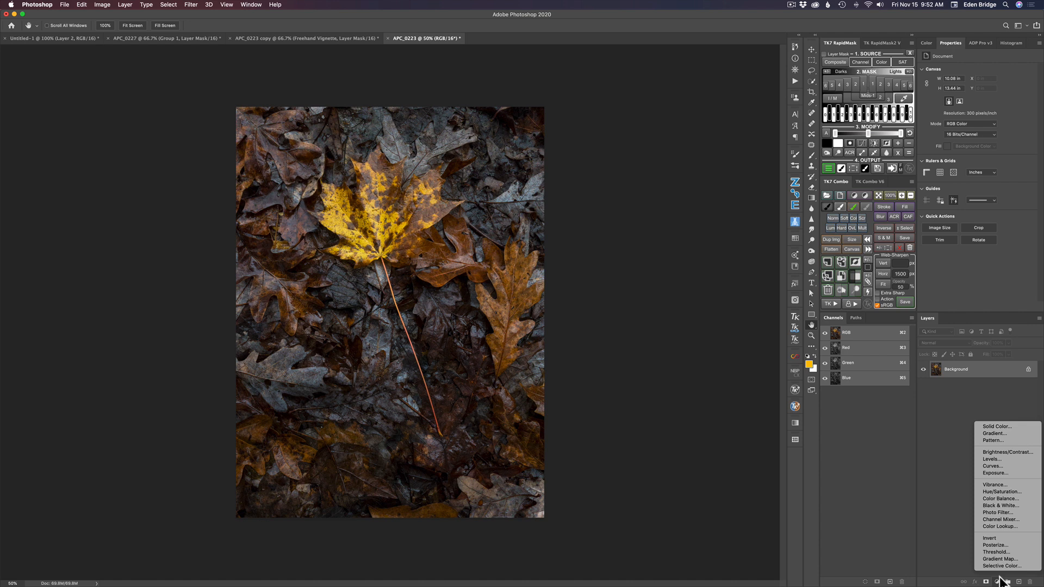
{"action": "left_click", "coordinate": [999, 466]}
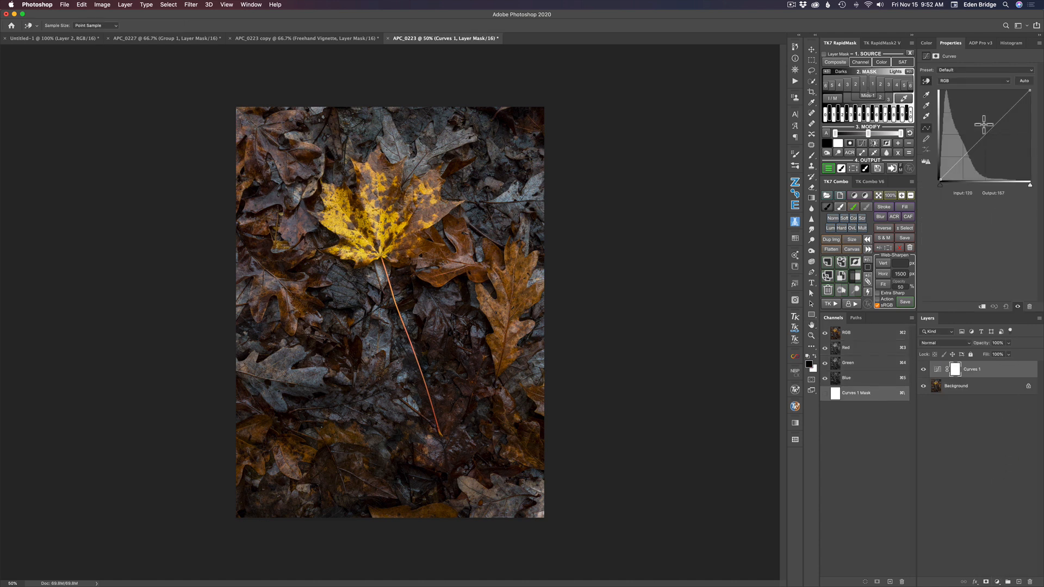
{"action": "left_click_drag", "start_coordinate": [987, 133], "coordinate": [987, 143]}
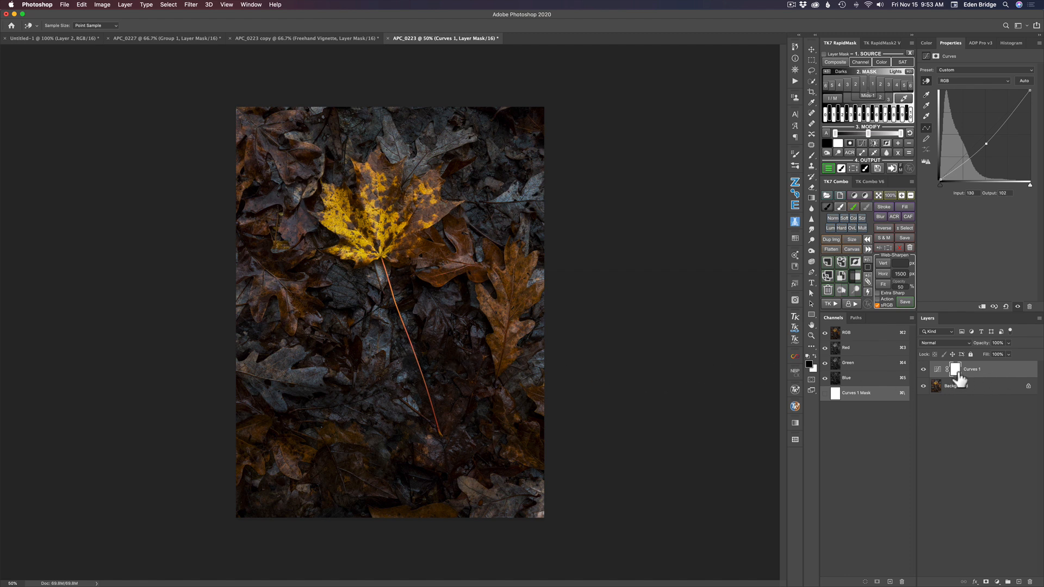
- Split the Curves layer's Blend If highlights for the underlying layer at 128 / 241, and compare the image with and without the layer
{"action": "double_click", "coordinate": [1004, 370]}
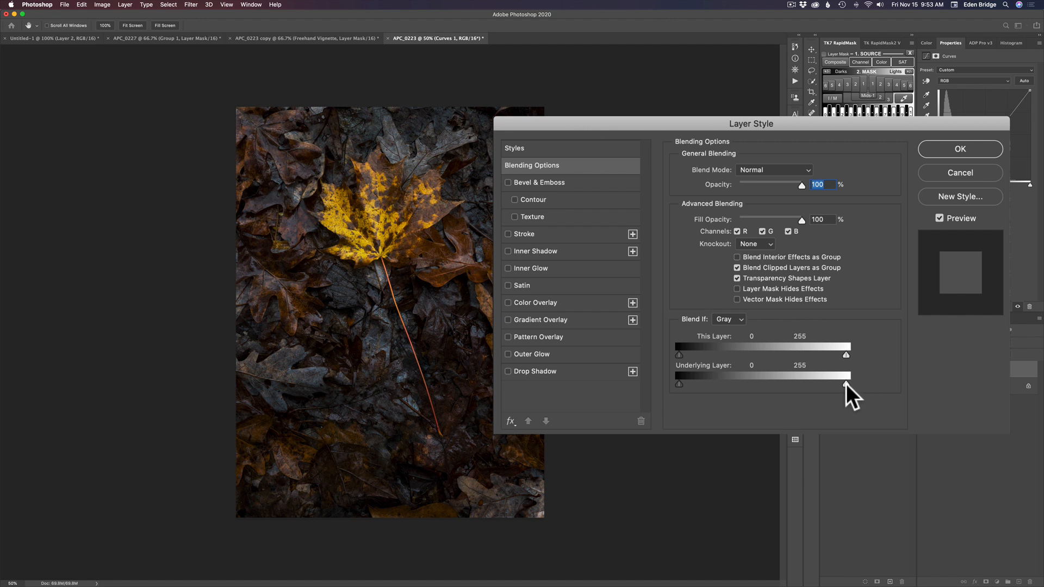
{"action": "key", "text": "alt"}
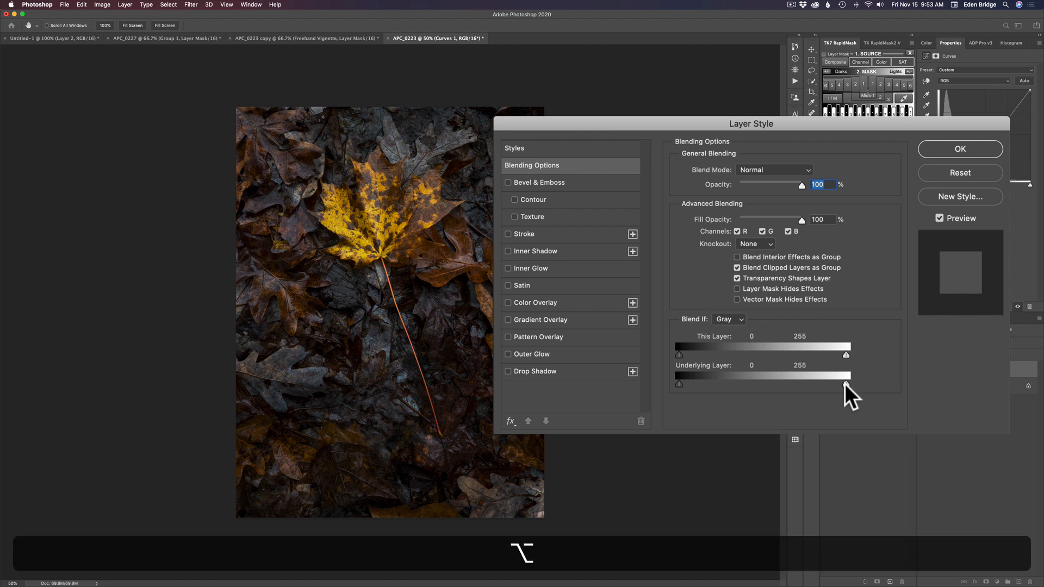
{"action": "left_click_drag", "start_coordinate": [844, 383], "coordinate": [775, 382]}
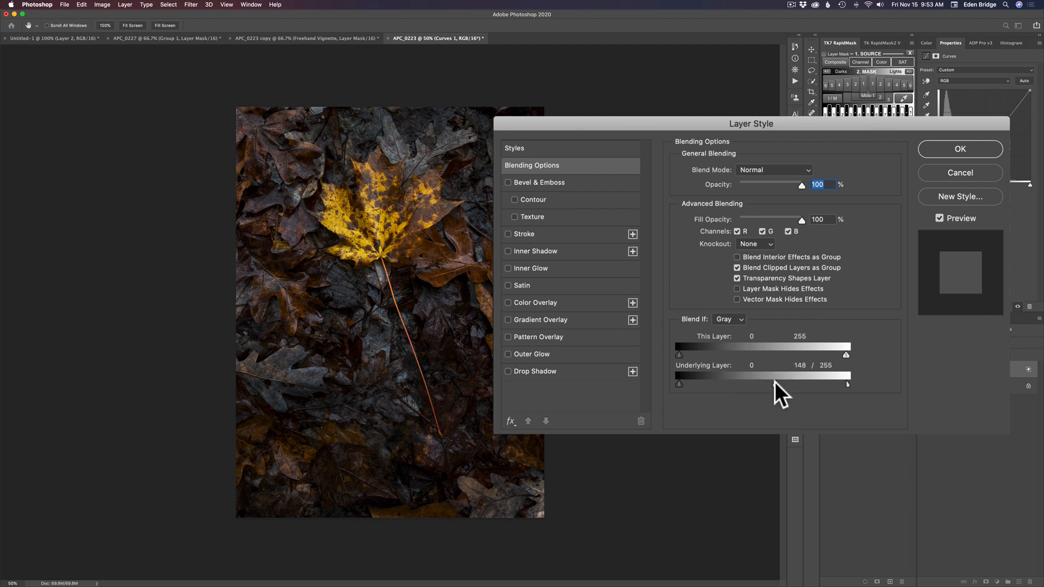
{"action": "mouse_move", "coordinate": [775, 386]}
{"action": "left_mouse_down"}
{"action": "mouse_move", "coordinate": [723, 384]}
{"action": "mouse_move", "coordinate": [757, 385]}
{"action": "left_mouse_up"}
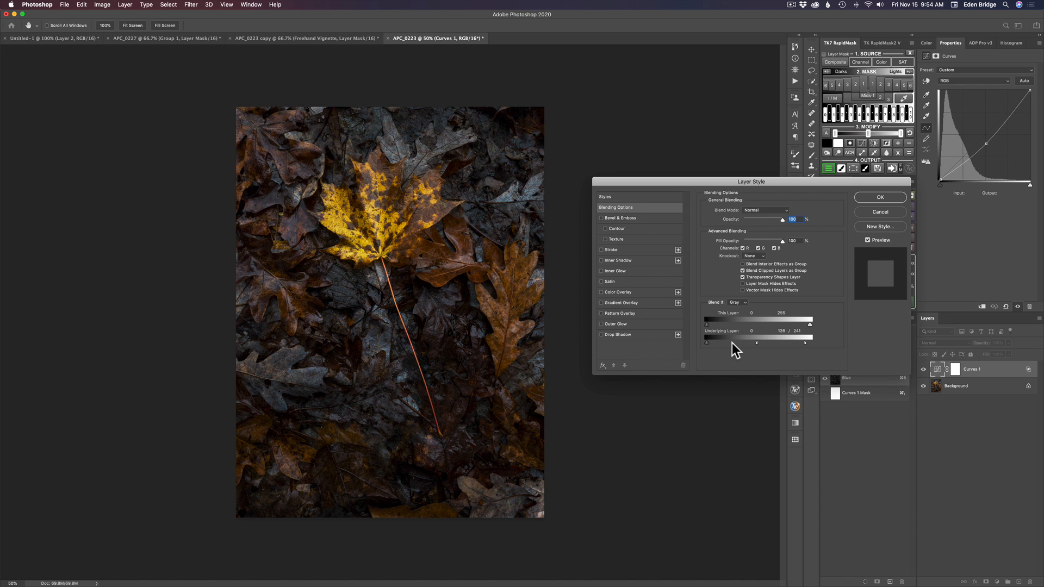
{"action": "left_click", "coordinate": [879, 196]}
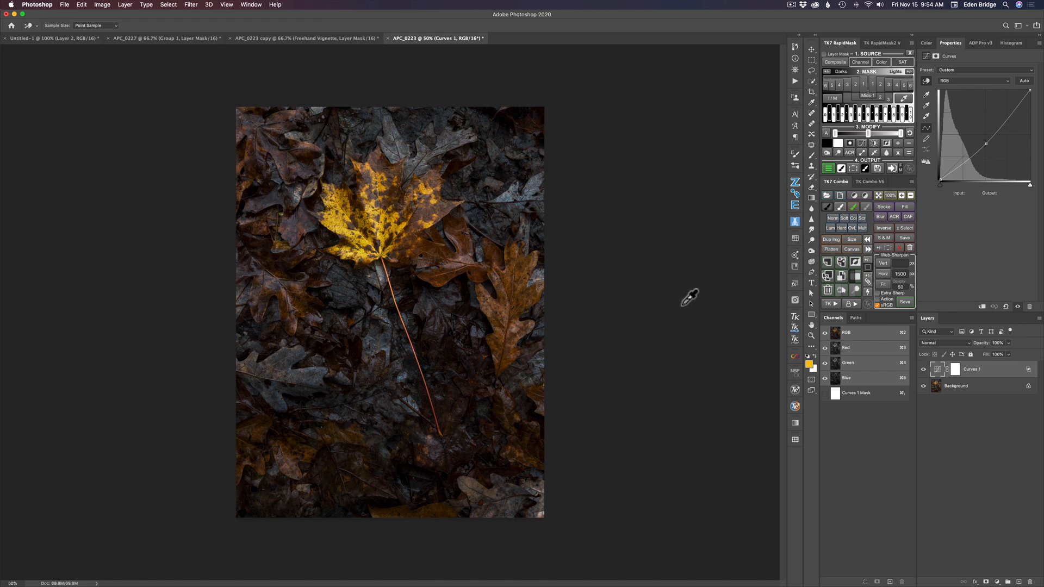
{"action": "left_click", "coordinate": [923, 370]}
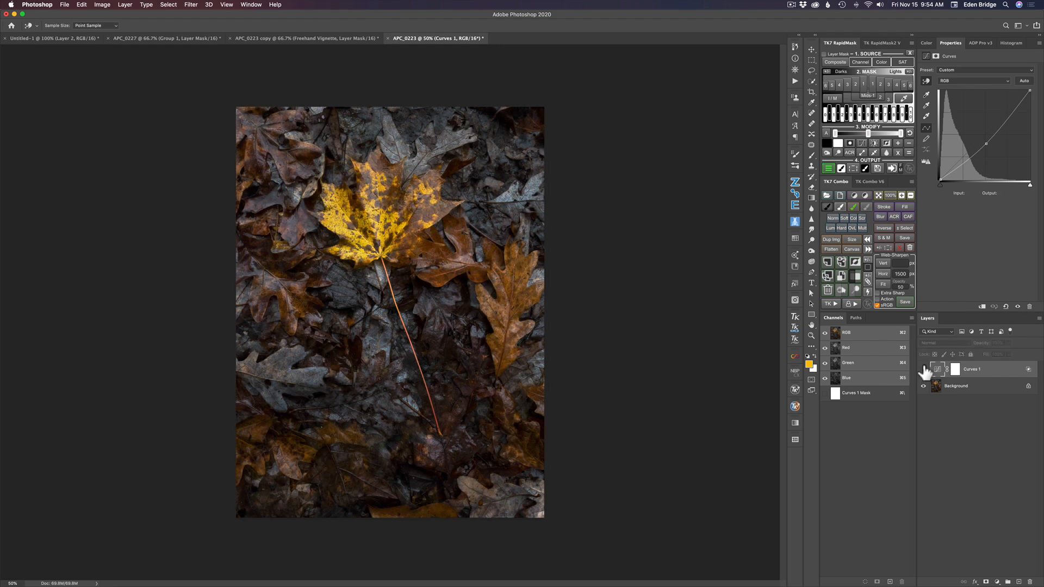
{"action": "left_click", "coordinate": [924, 372]}
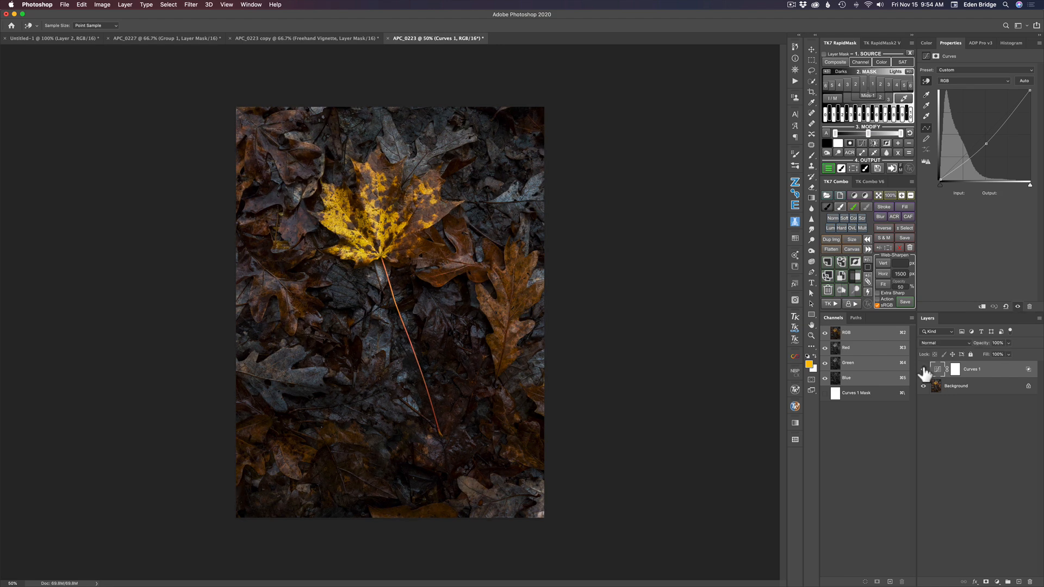
{"action": "left_click", "coordinate": [924, 372]}
{"action": "left_click", "coordinate": [924, 372]}
- Paint black over the yellow leaf on the Curves layer mask with a smaller brush, and compare the layer on and off
{"action": "key", "text": "b"}
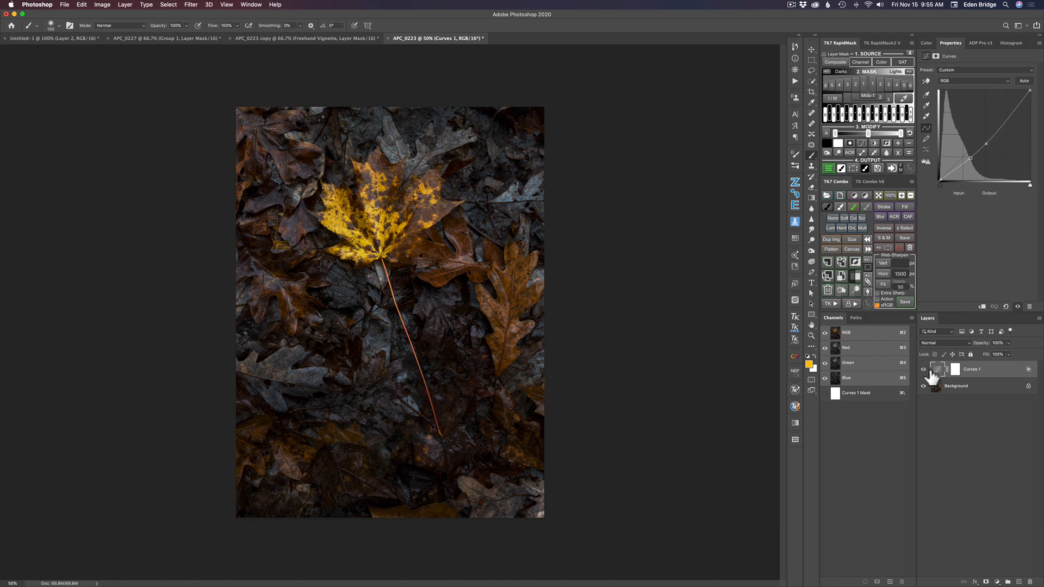
{"action": "left_click", "coordinate": [956, 372]}
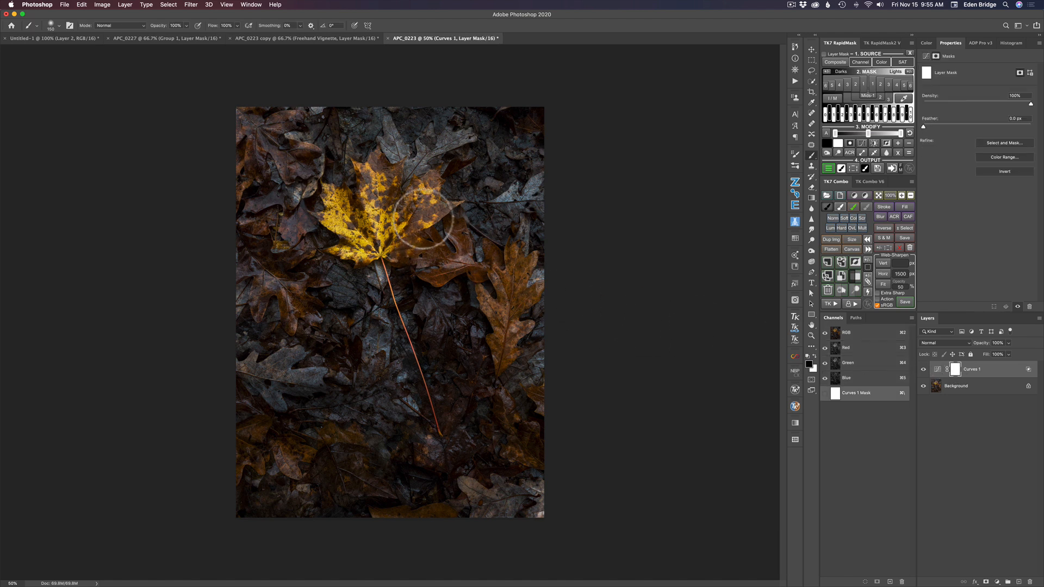
{"action": "key", "text": "bracketleft"}
{"action": "key", "text": "bracketleft"}
{"action": "key", "text": "bracketleft"}
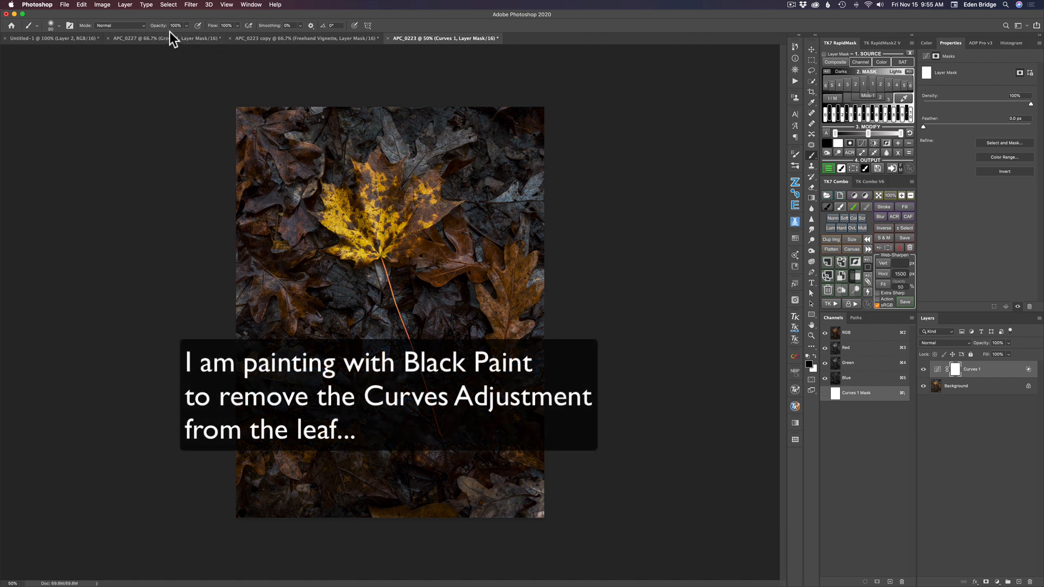
{"action": "mouse_move", "coordinate": [378, 213]}
{"action": "left_mouse_down"}
{"action": "mouse_move", "coordinate": [417, 208]}
{"action": "mouse_move", "coordinate": [432, 181]}
{"action": "left_mouse_up"}
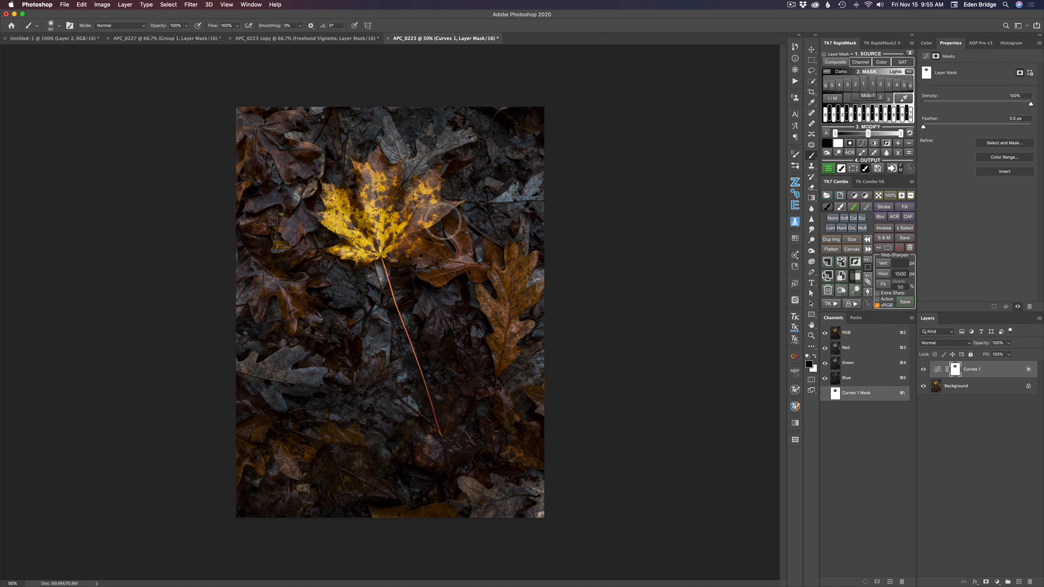
{"action": "left_click", "coordinate": [924, 370]}
{"action": "left_click", "coordinate": [923, 370]}
- Lasso the area around the yellow leaf, clear the mask there back to white, deselect, and compare the Curves layer on and off
{"action": "key", "text": "l"}
{"action": "mouse_move", "coordinate": [356, 133]}
{"action": "left_mouse_down"}
{"action": "mouse_move", "coordinate": [312, 162]}
{"action": "mouse_move", "coordinate": [295, 191]}
{"action": "mouse_move", "coordinate": [289, 233]}
{"action": "mouse_move", "coordinate": [303, 273]}
{"action": "mouse_move", "coordinate": [356, 313]}
{"action": "mouse_move", "coordinate": [423, 322]}
{"action": "mouse_move", "coordinate": [492, 280]}
{"action": "mouse_move", "coordinate": [509, 214]}
{"action": "mouse_move", "coordinate": [476, 146]}
{"action": "mouse_move", "coordinate": [437, 126]}
{"action": "mouse_move", "coordinate": [325, 145]}
{"action": "left_mouse_up"}
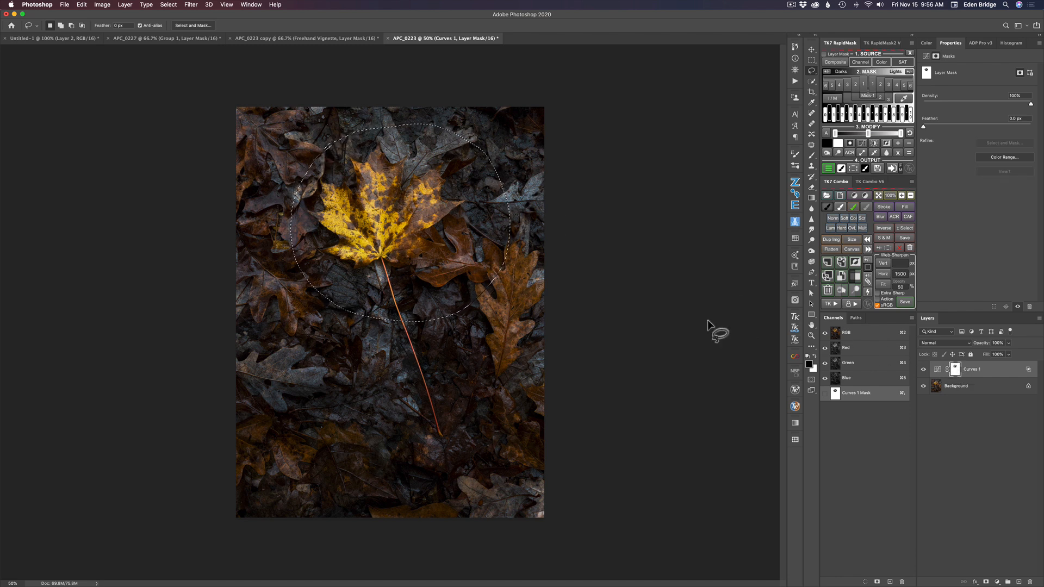
{"action": "key", "text": "BackSpace"}
{"action": "key", "text": "super+d"}
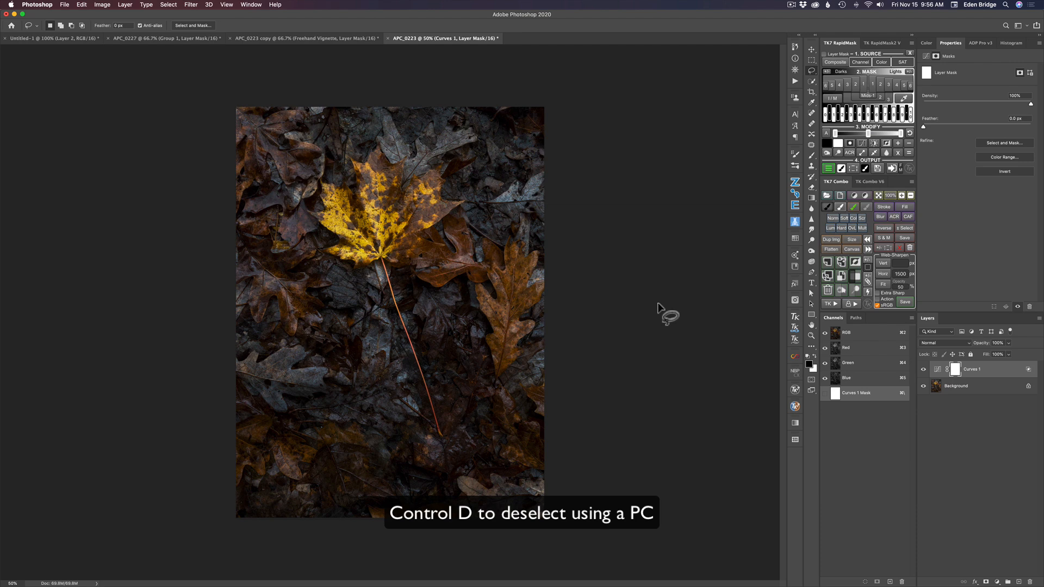
{"action": "left_click", "coordinate": [923, 370]}
{"action": "left_click", "coordinate": [923, 369]}
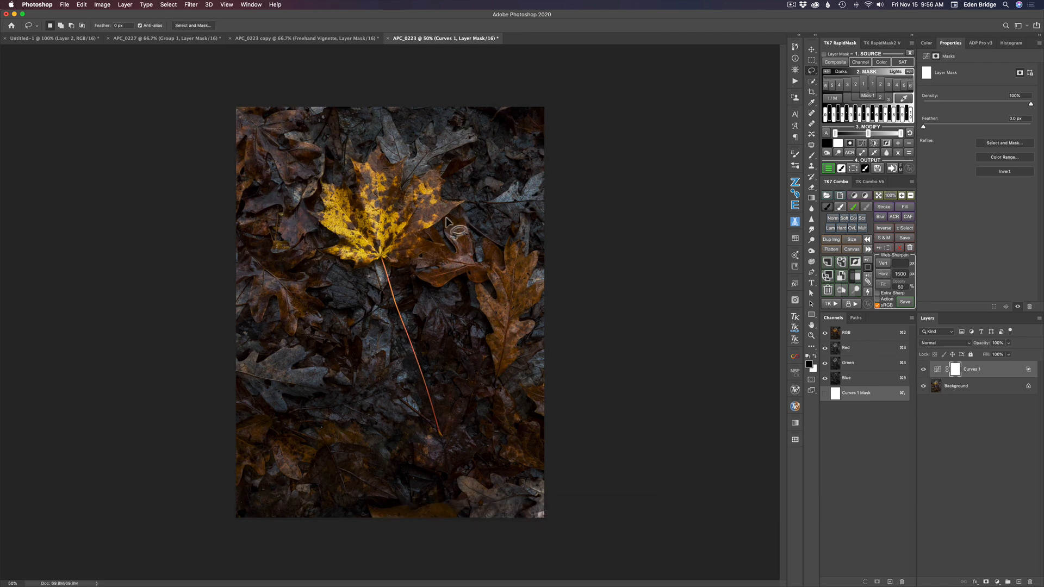